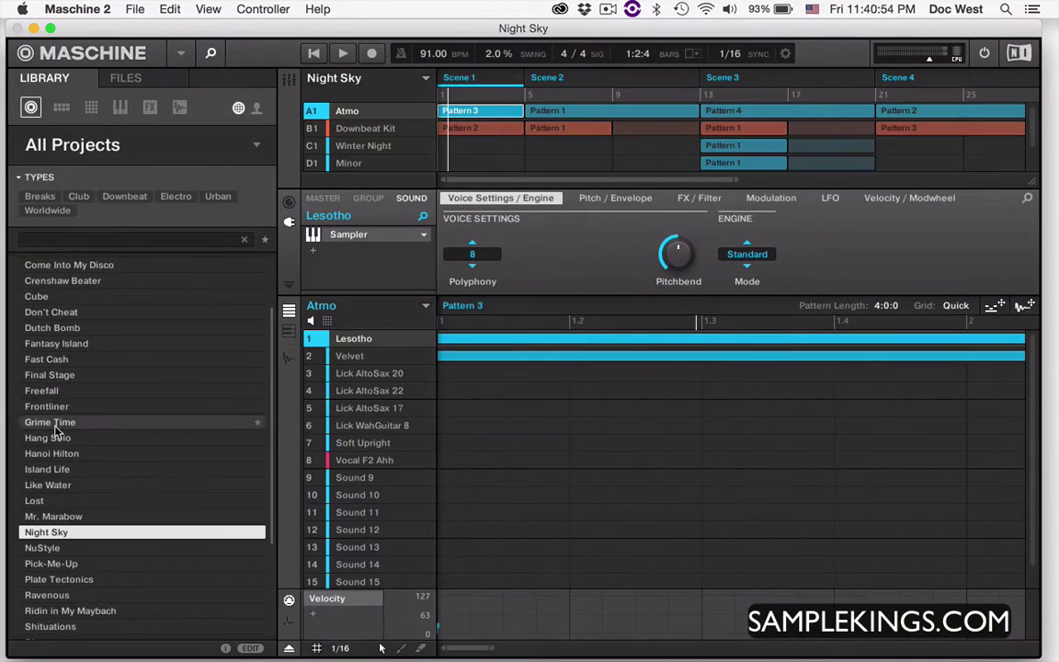
Step: Load the Hanoi Hilton project from the Library and briefly play and stop it
double_click(53, 454)
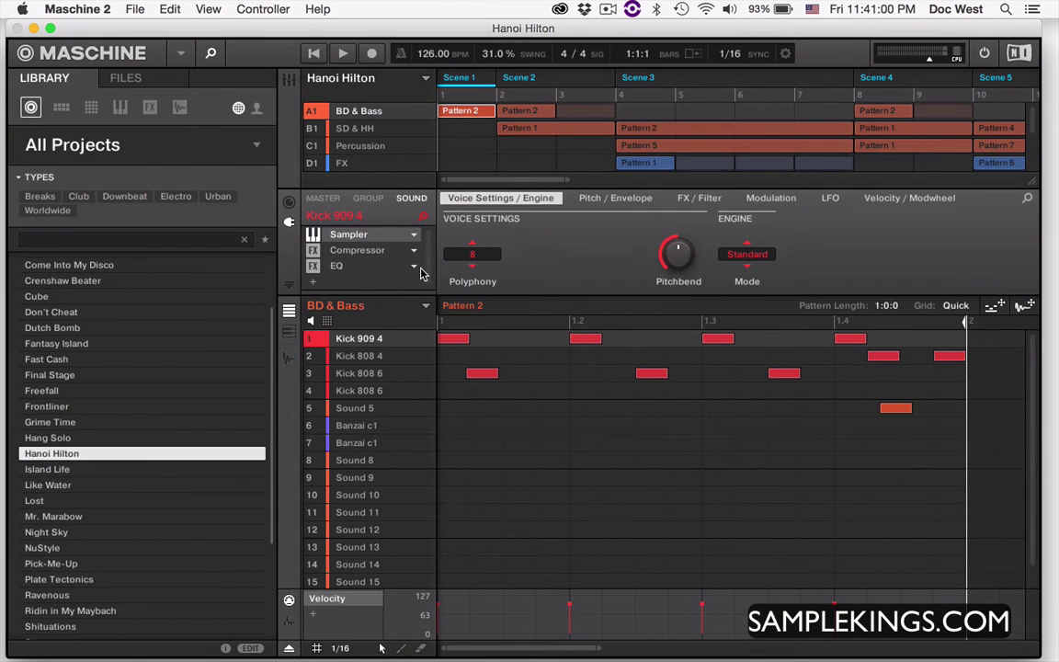
key("space")
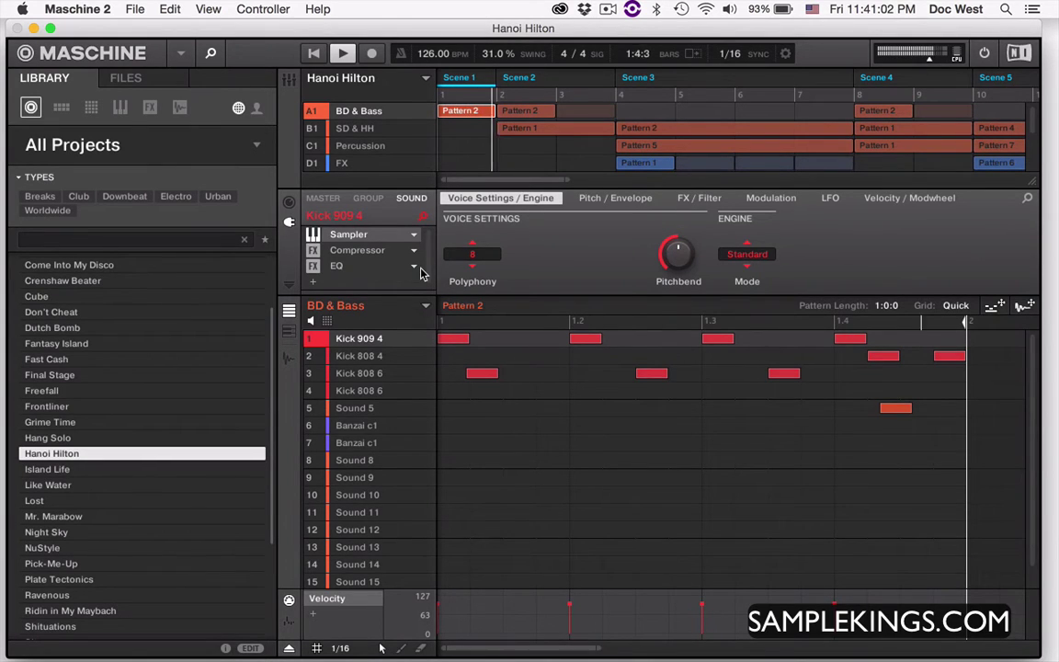
key("space")
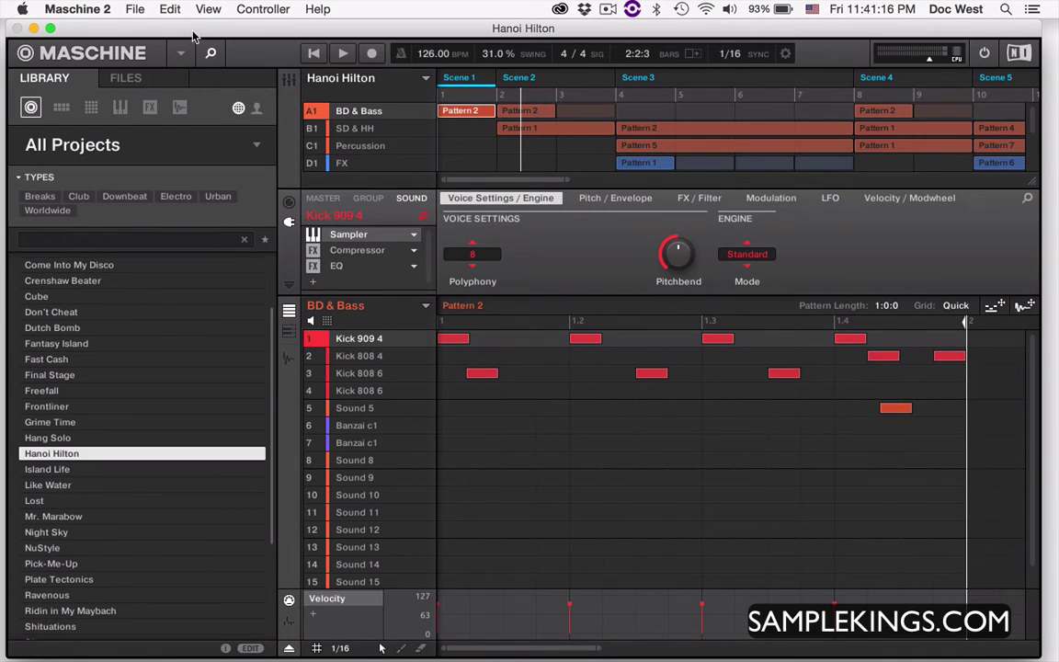
left_click(210, 9)
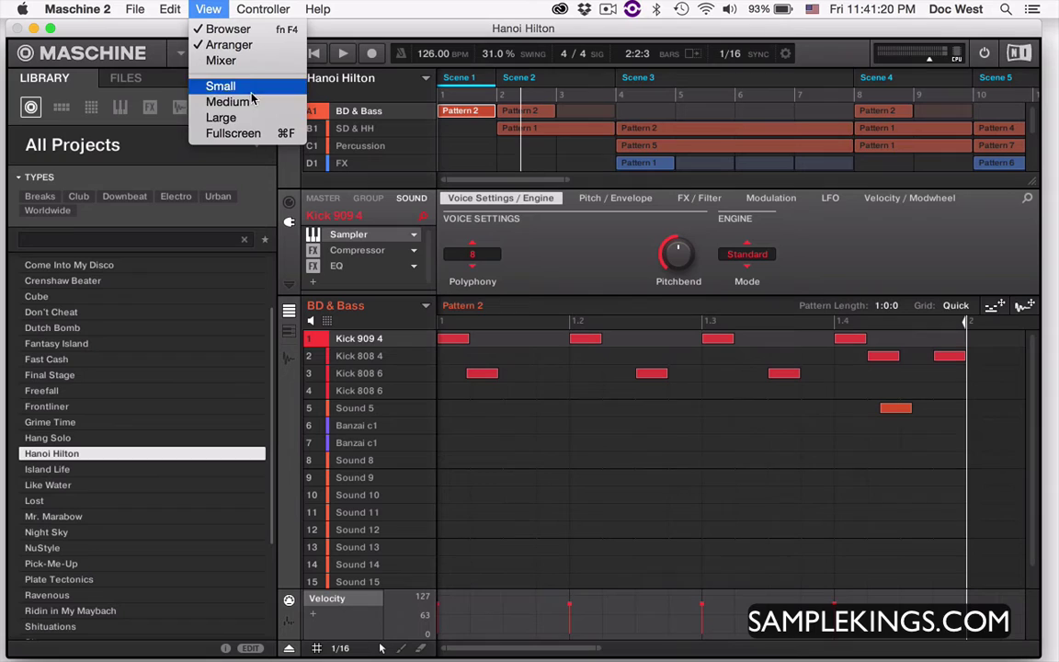
left_click(250, 136)
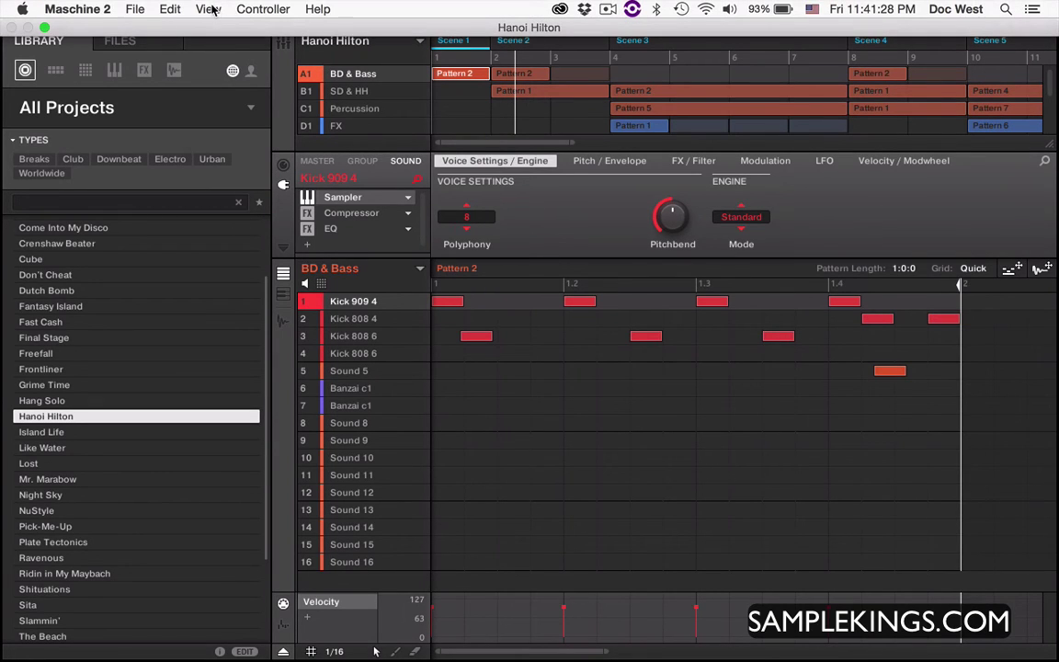
left_click(209, 9)
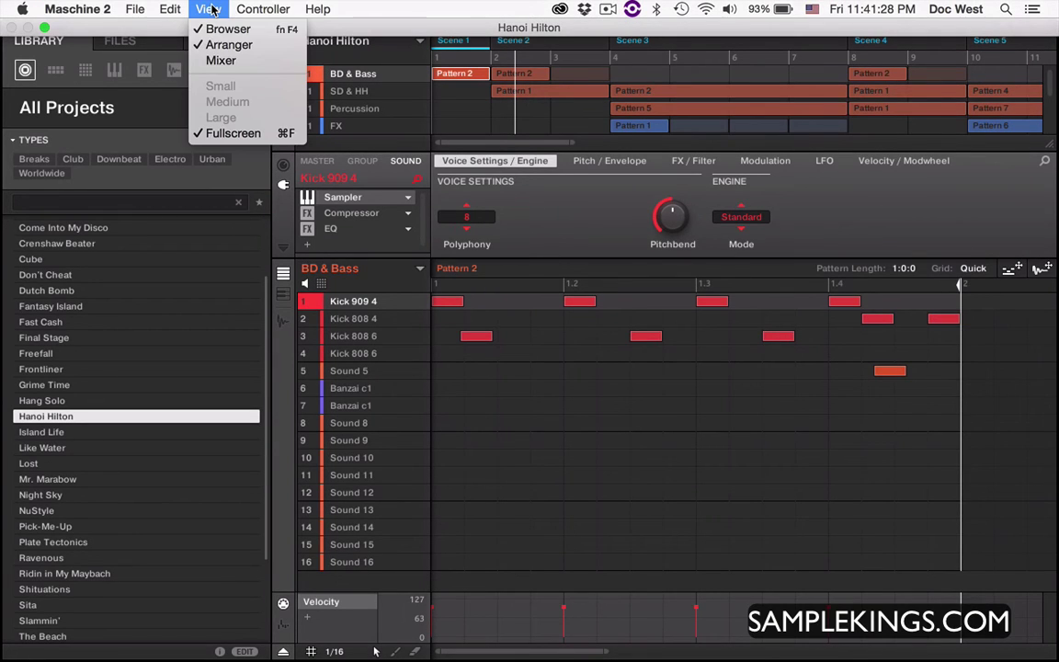
left_click(237, 165)
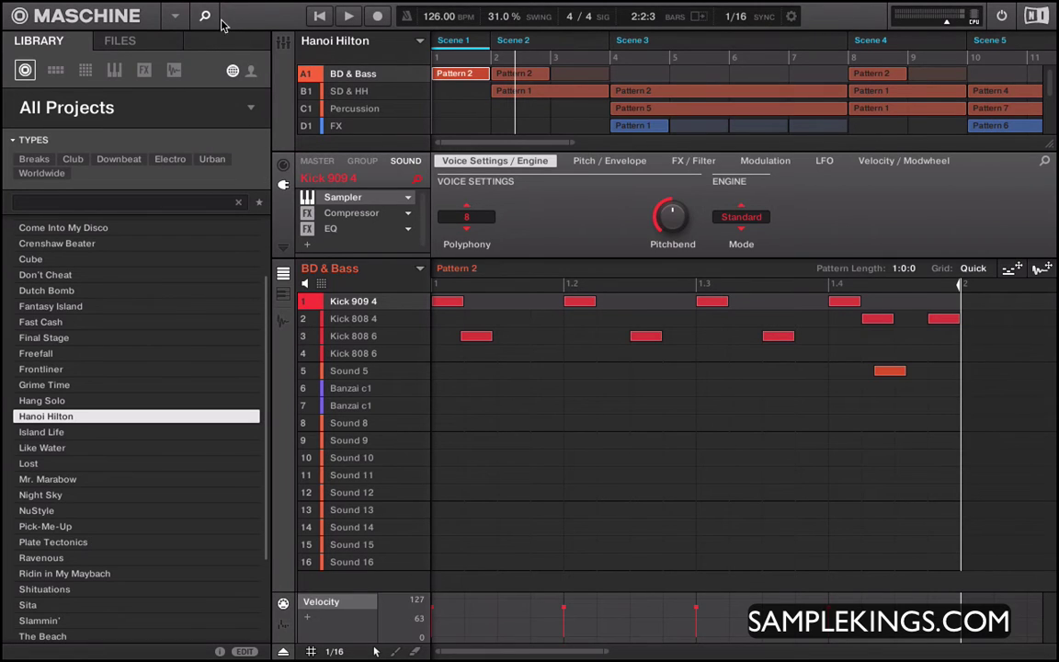
left_click(174, 17)
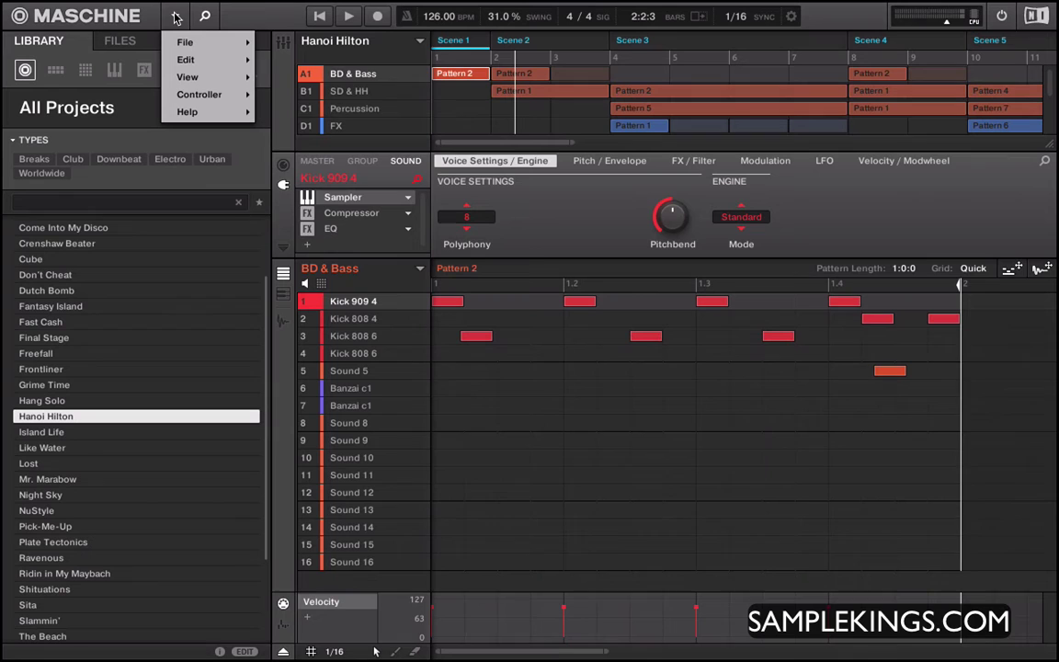
mouse_move(188, 77)
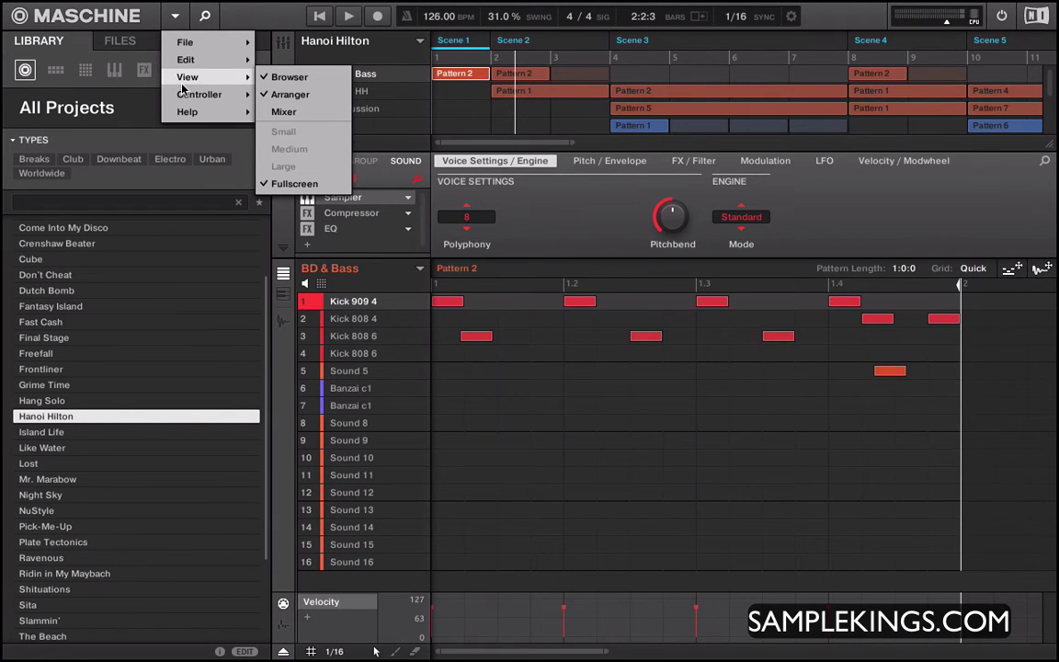
left_click(292, 184)
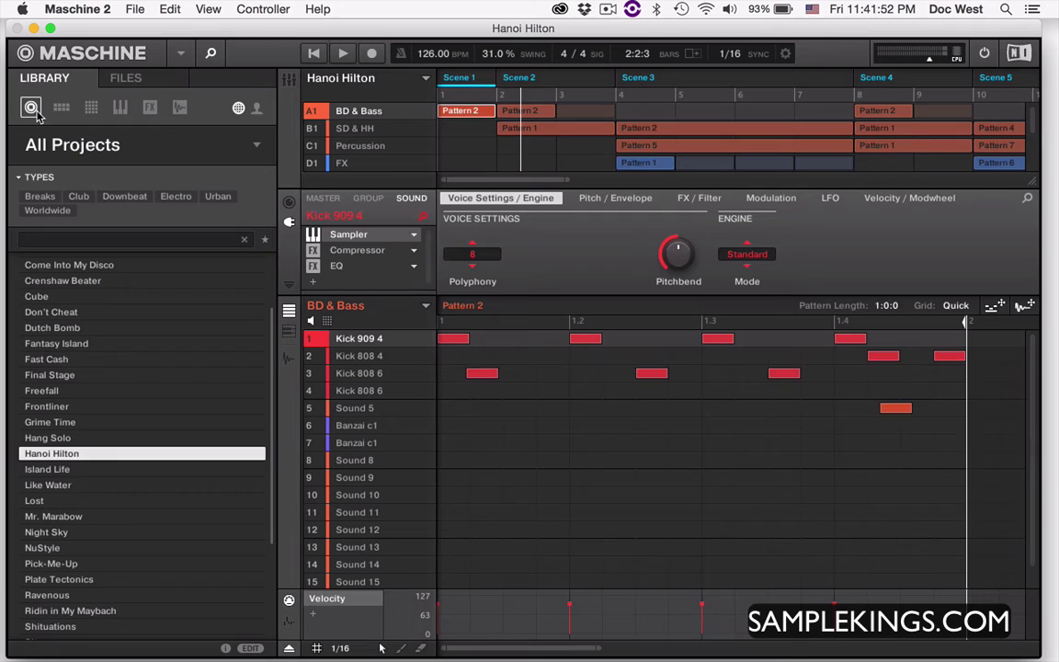
Step: Scroll through the library's Groups kit list, then switch the browser to Sounds
left_click(64, 108)
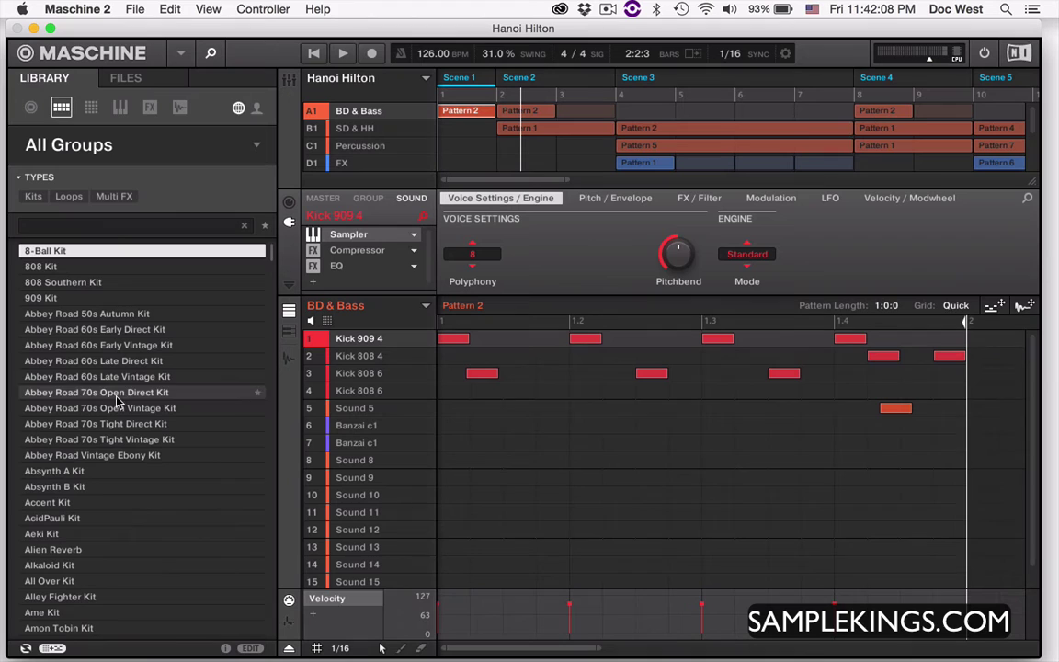
scroll(106, 414, "down", 3)
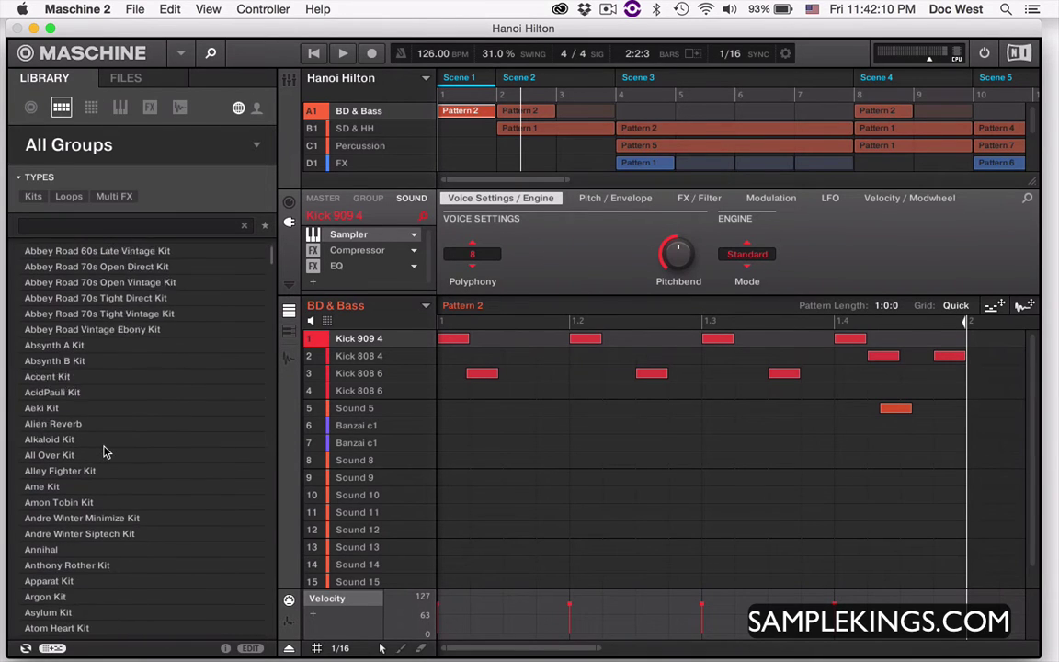
scroll(103, 453, "down", 2)
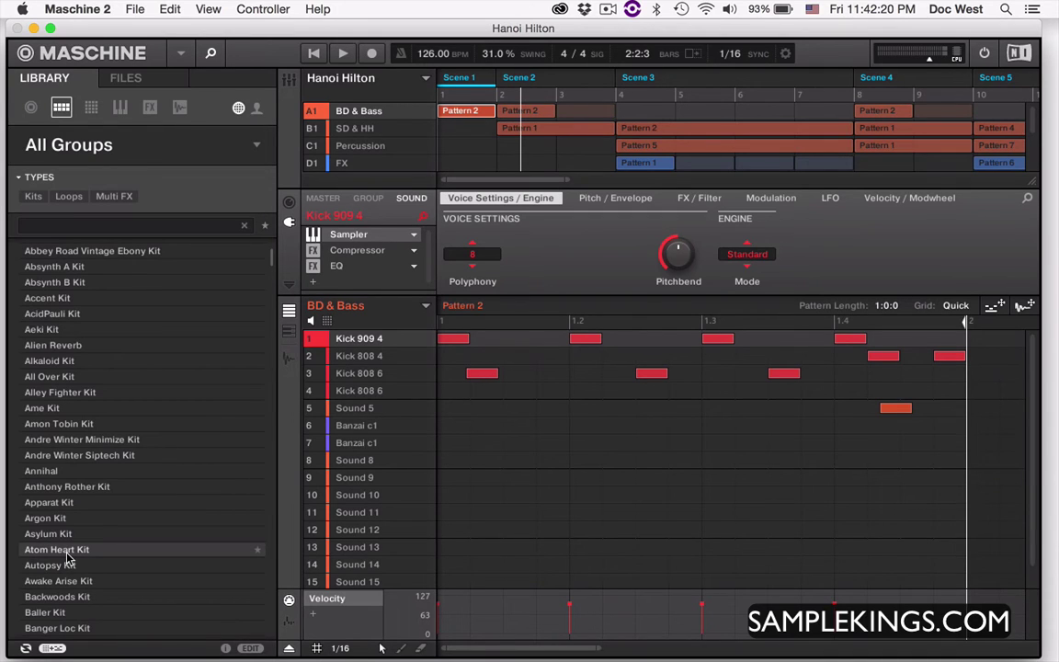
scroll(92, 506, "down", 1)
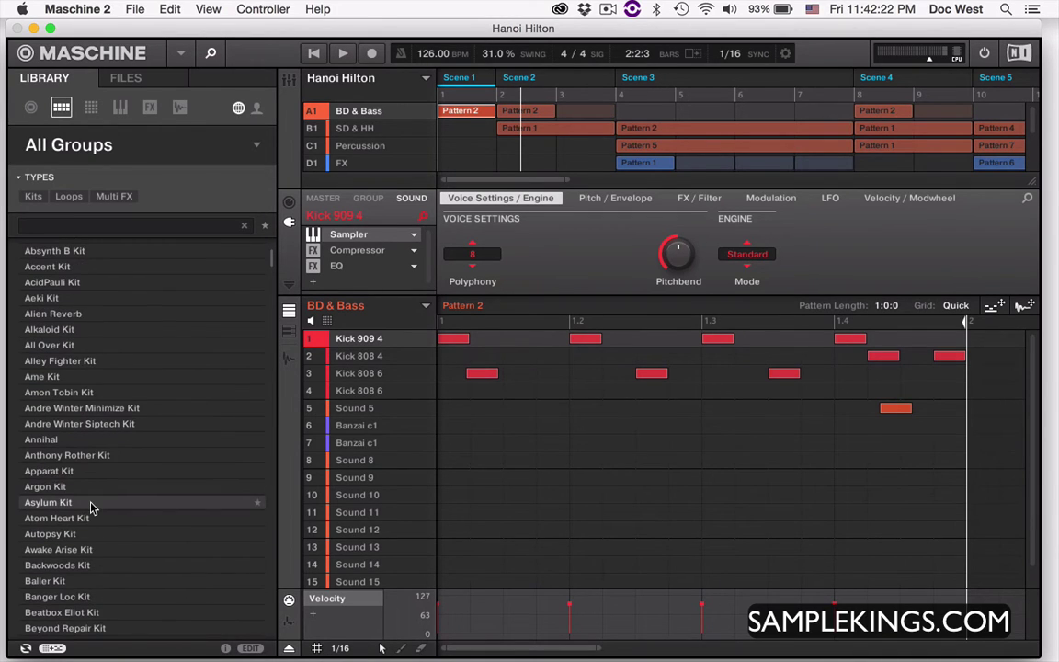
left_click(91, 108)
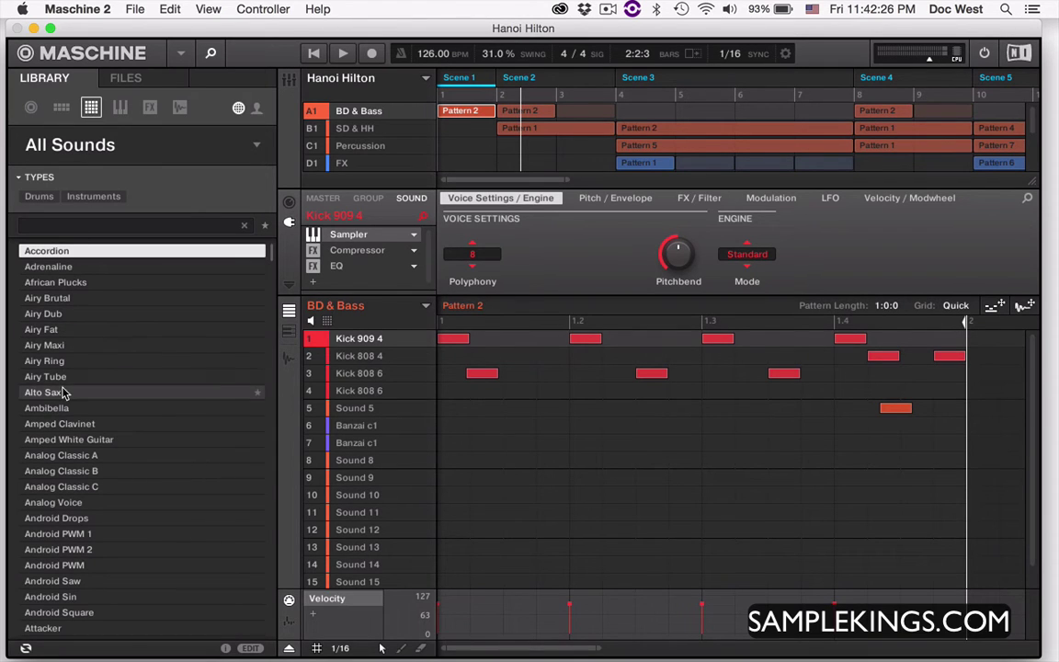
Step: Switch the library browser from Instruments to FX and finally to Samples
left_click(119, 107)
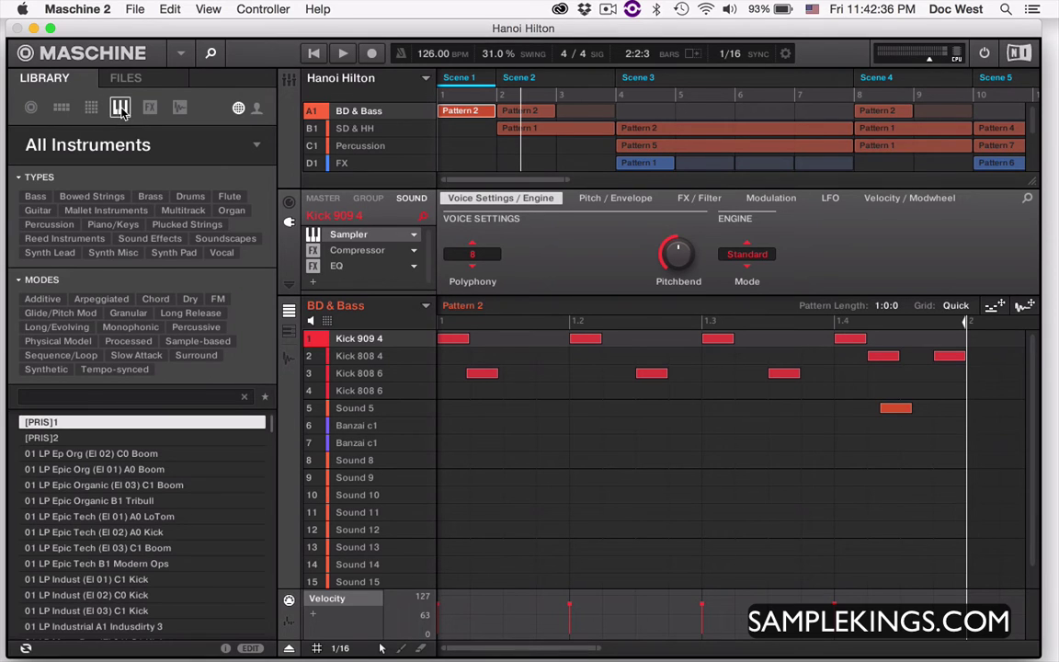
left_click(150, 108)
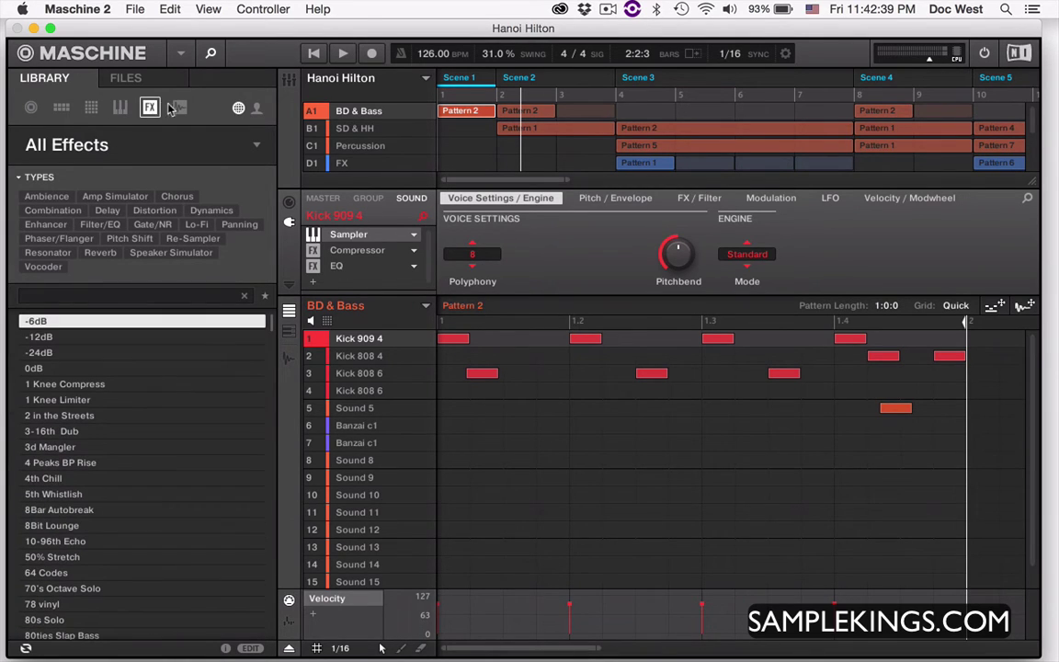
left_click(180, 108)
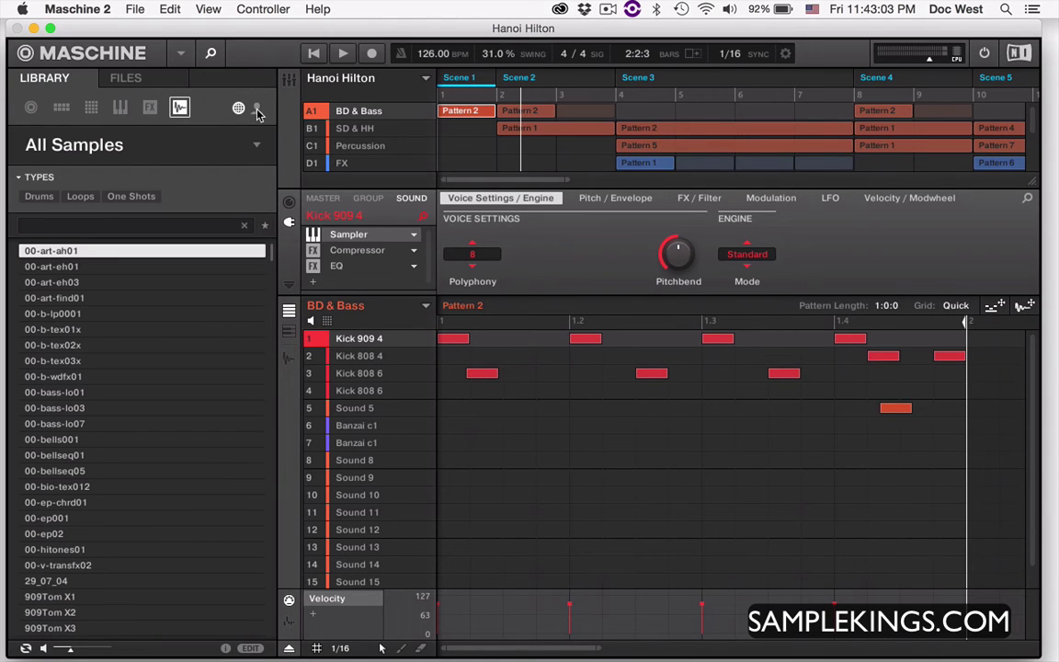
Step: View User samples and User FX, return to Factory content, then list Projects
left_click(257, 109)
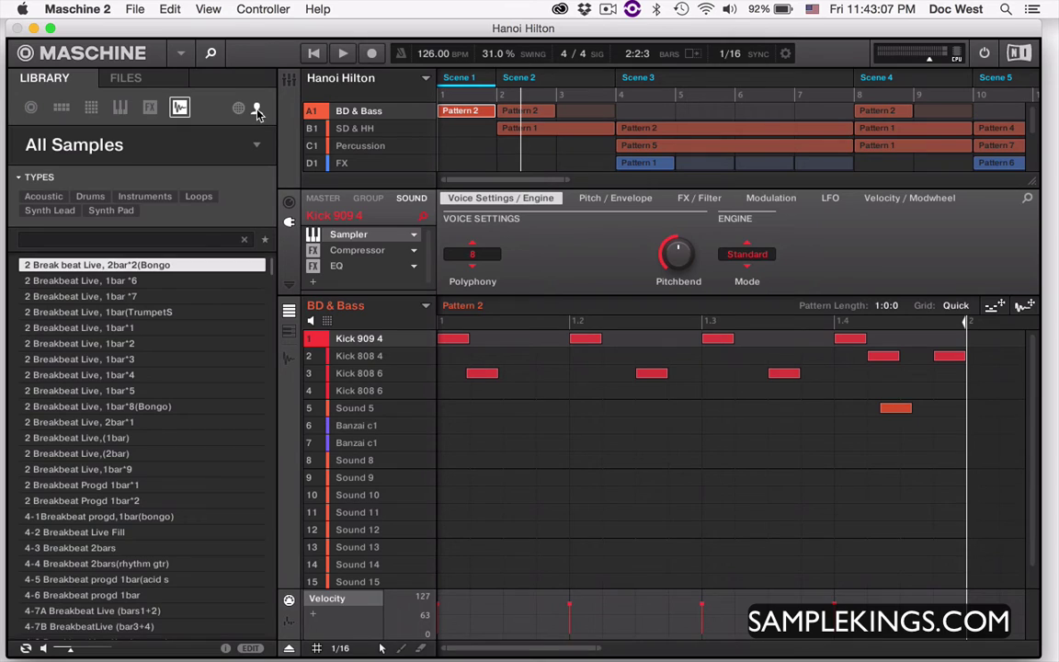
left_click(149, 108)
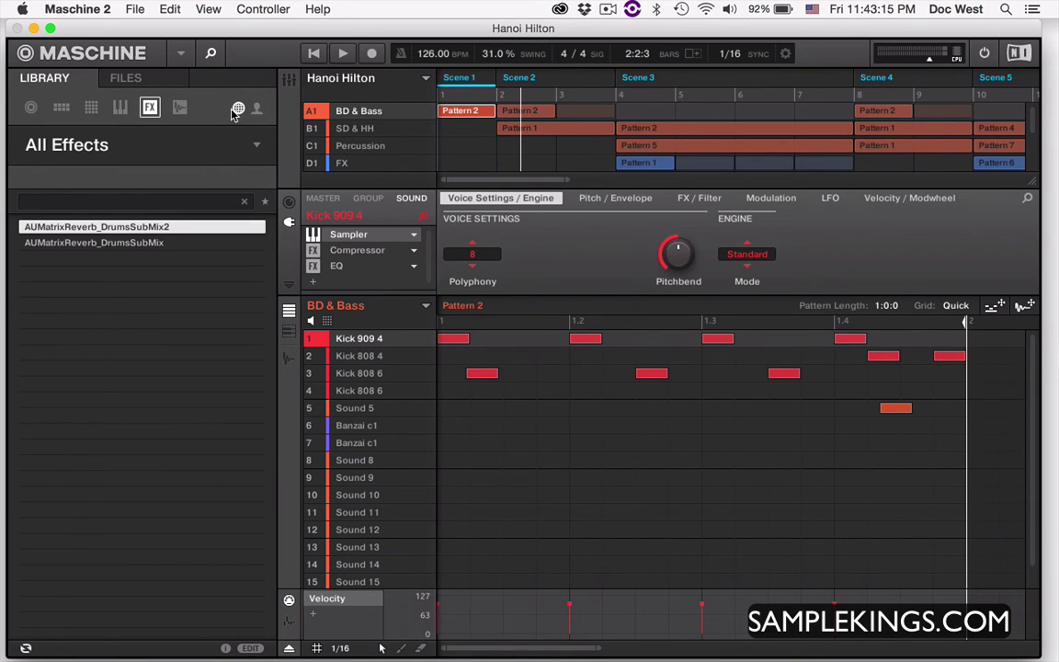
left_click(236, 110)
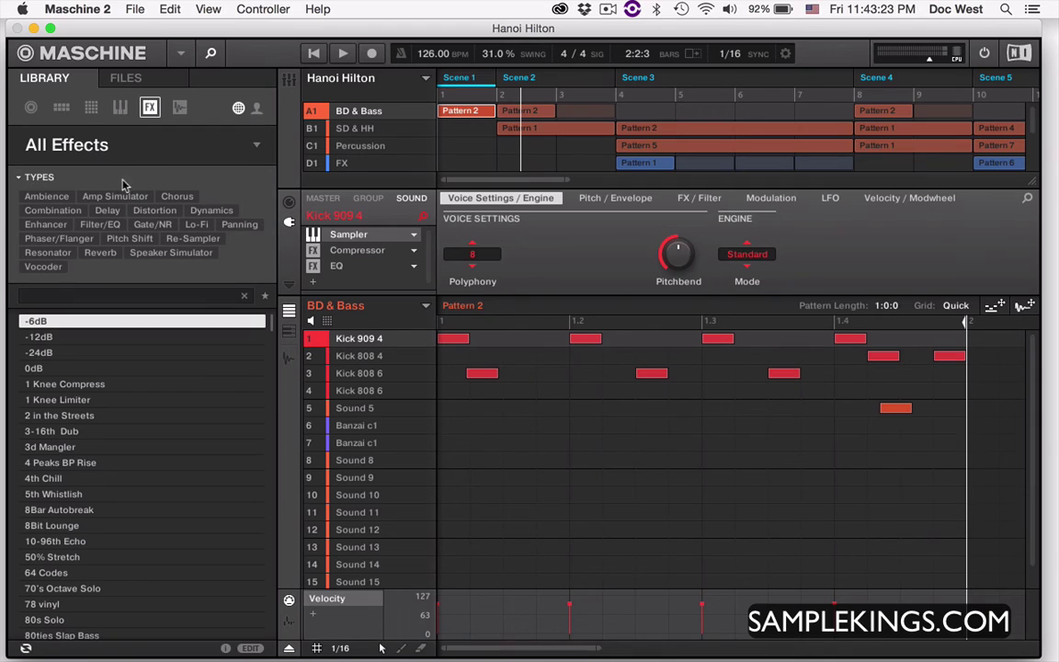
left_click(31, 108)
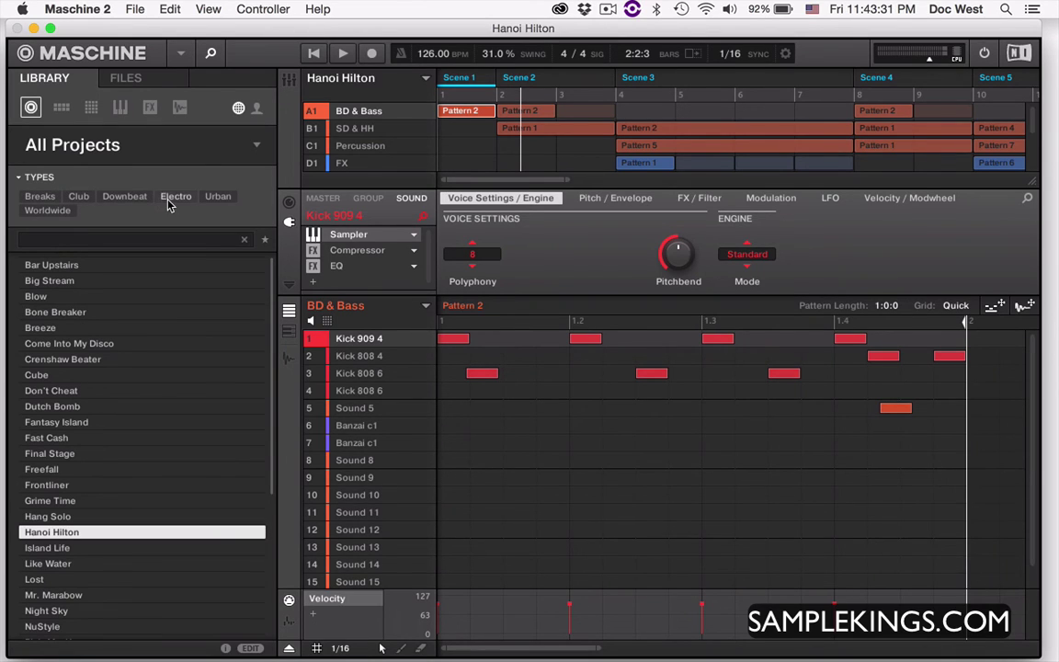
Step: Try the Downbeat, Electro, Urban and Breaks type filters, ending on Worldwide to show only Sita
left_click(125, 197)
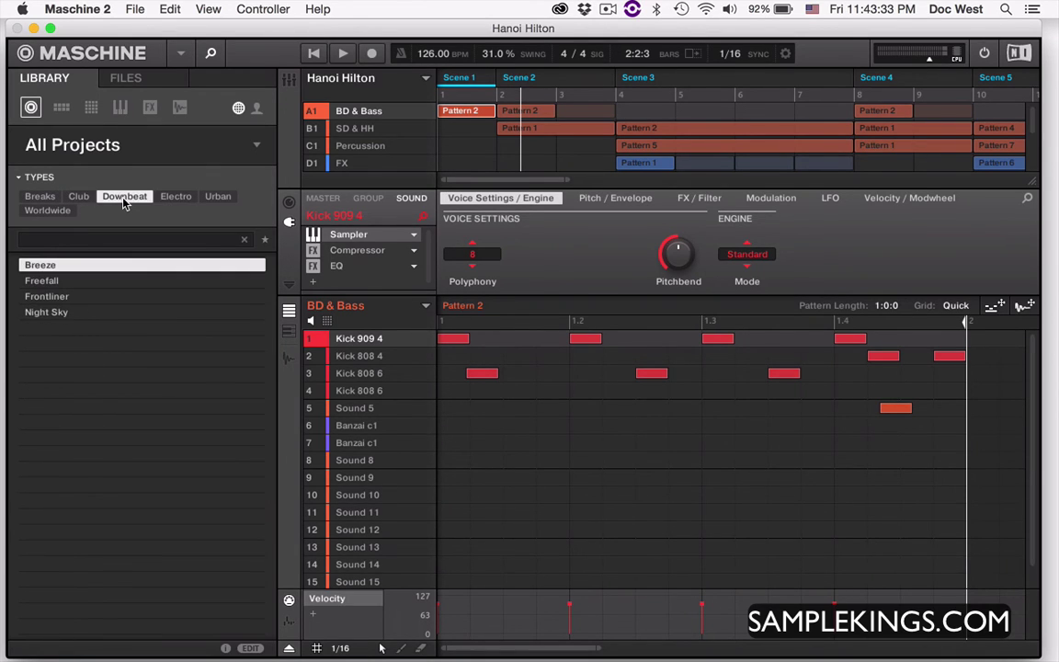
left_click(172, 197)
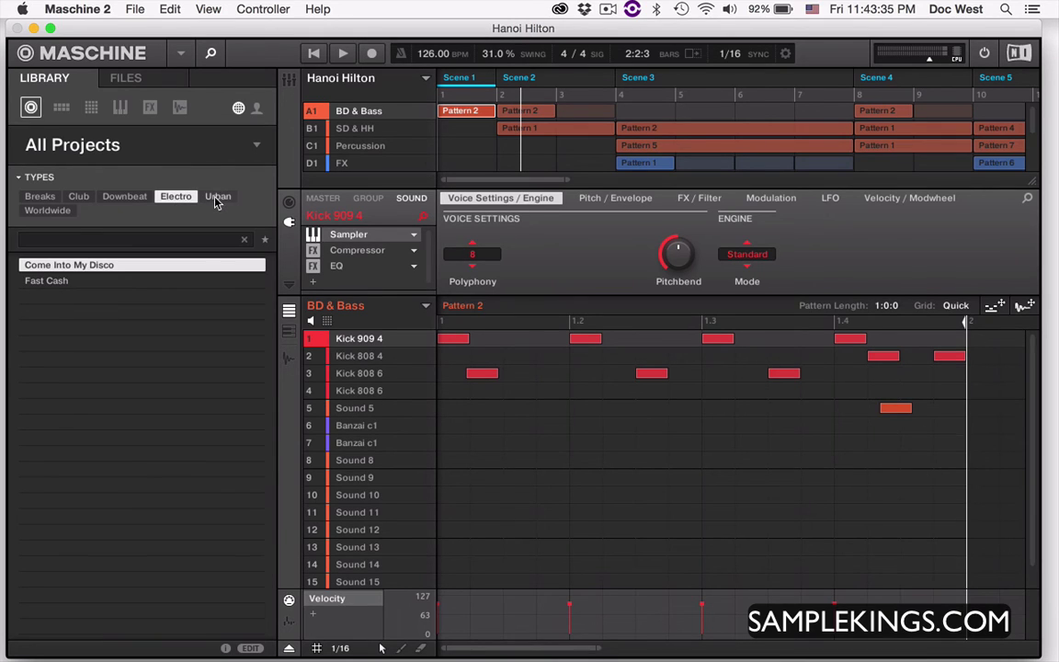
left_click(217, 197)
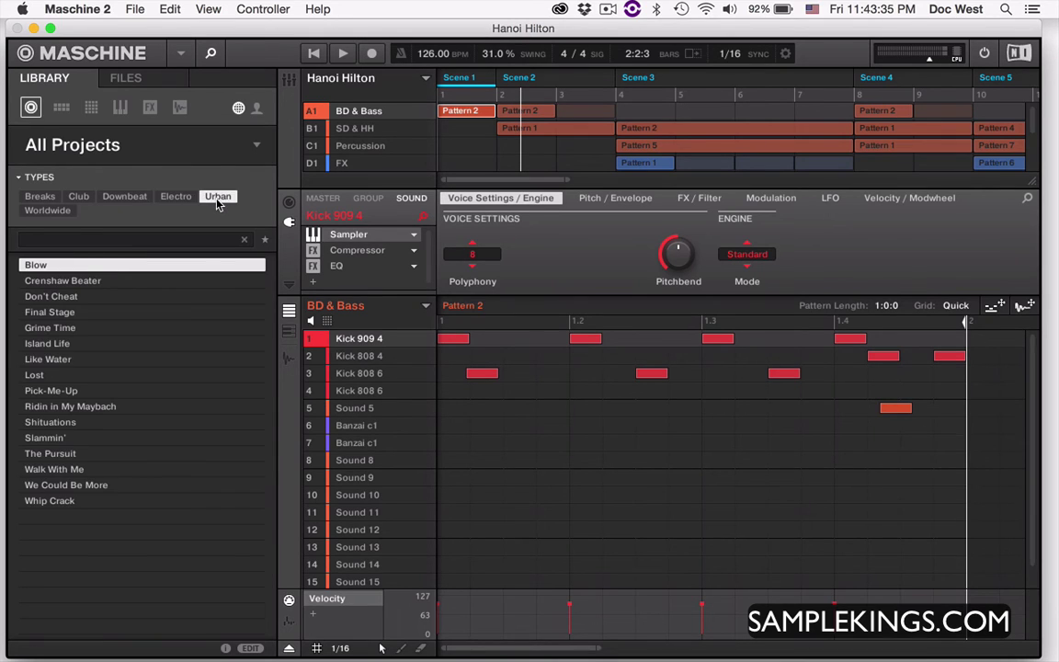
left_click(40, 197)
left_click(44, 197)
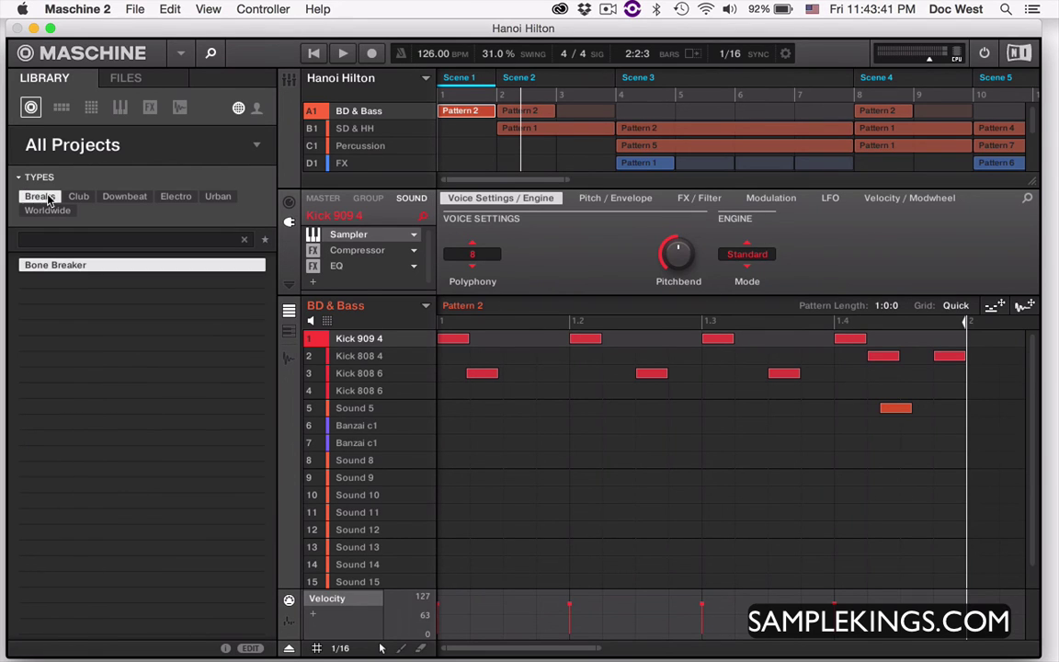
left_click(48, 197)
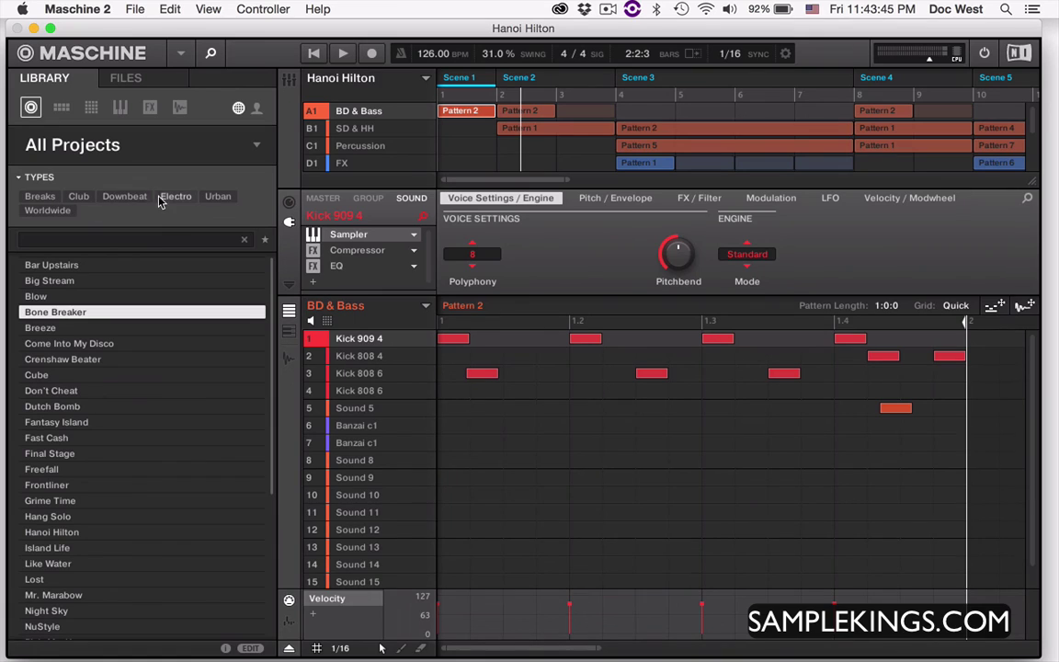
left_click(62, 213)
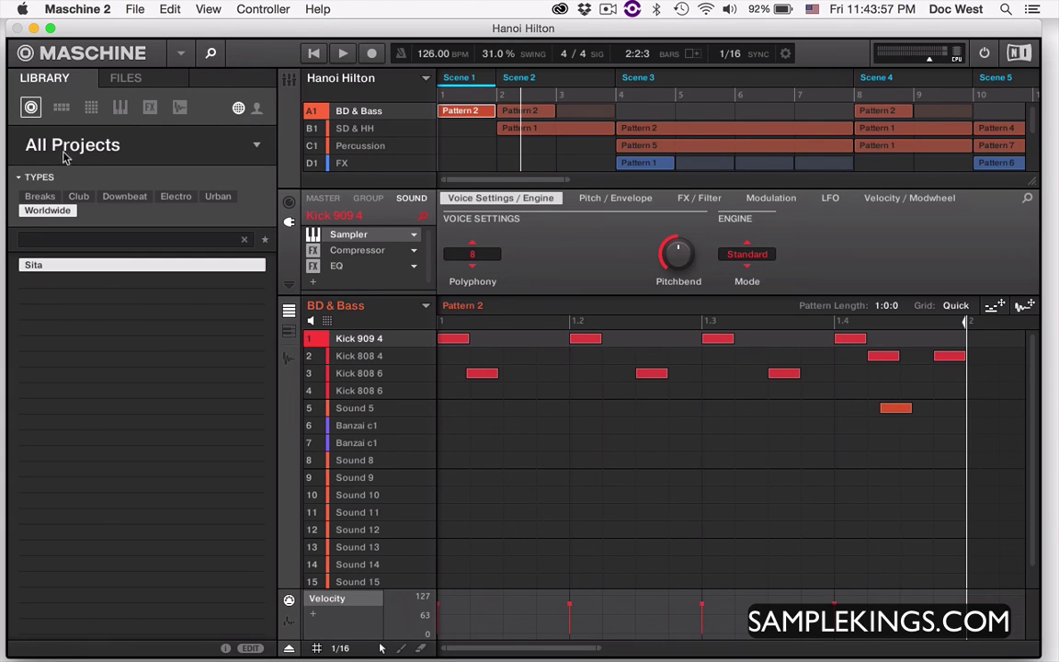
Step: Clear the Worldwide filter and load Hang Solo from the full project list
left_click(44, 210)
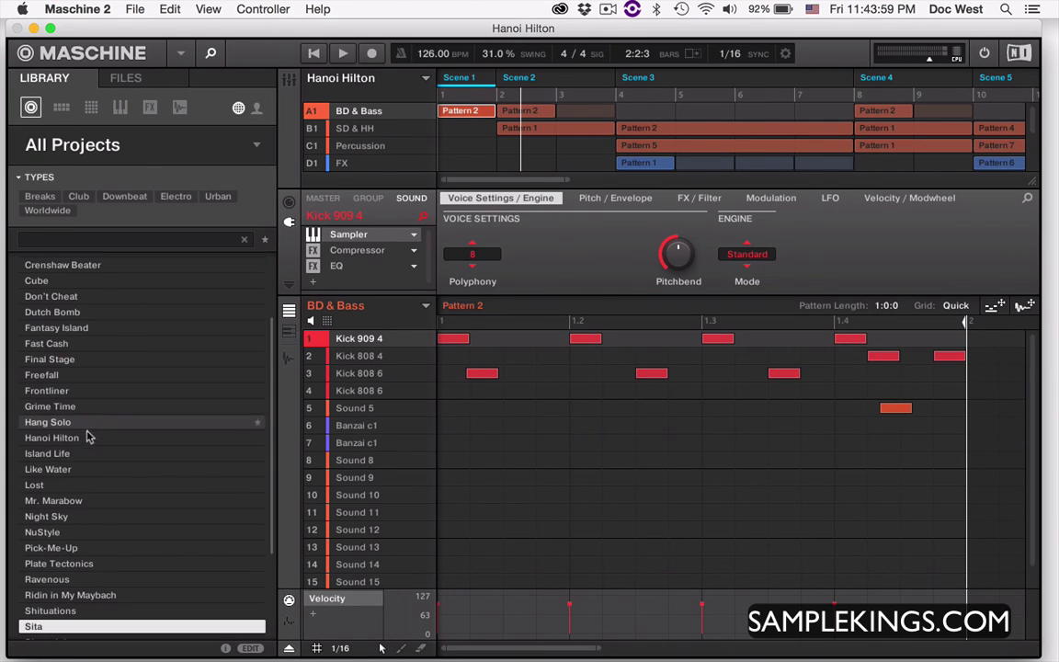
left_click(57, 424)
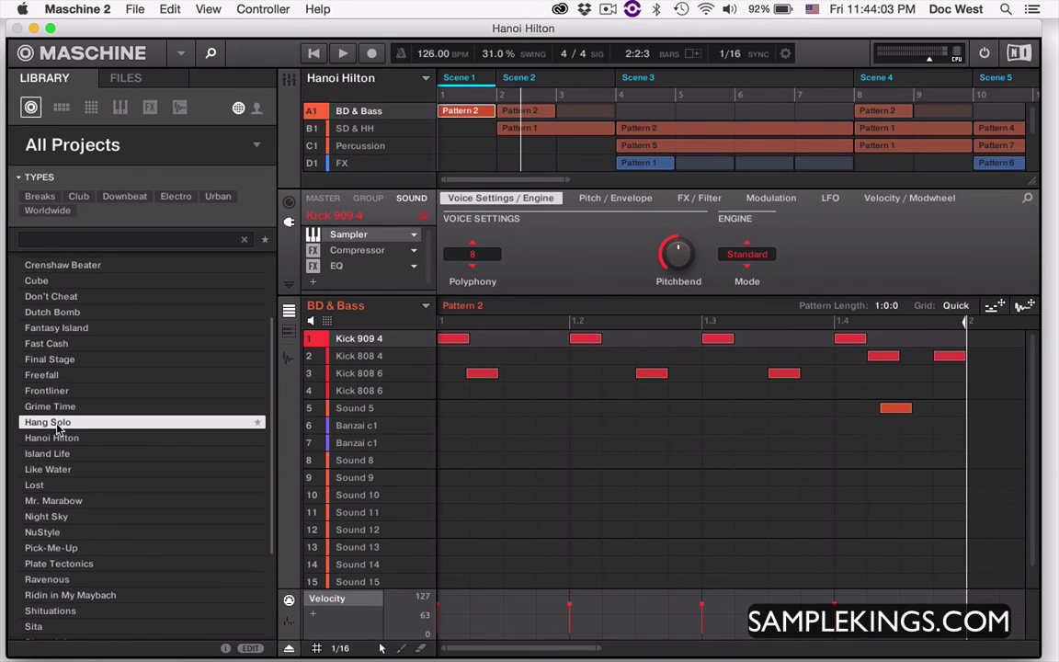
double_click(55, 425)
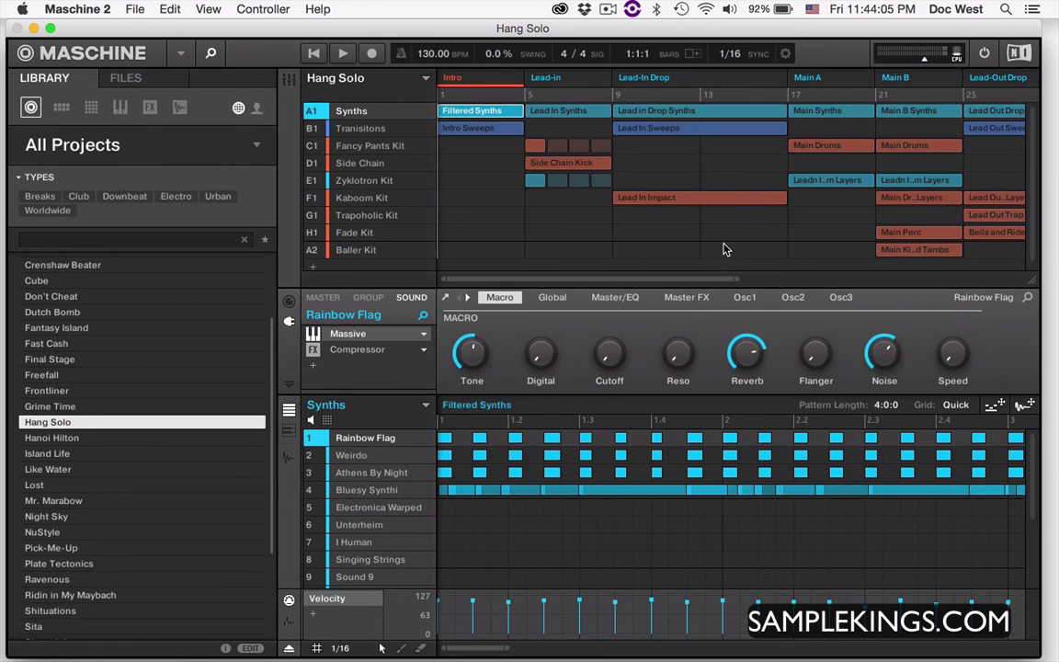